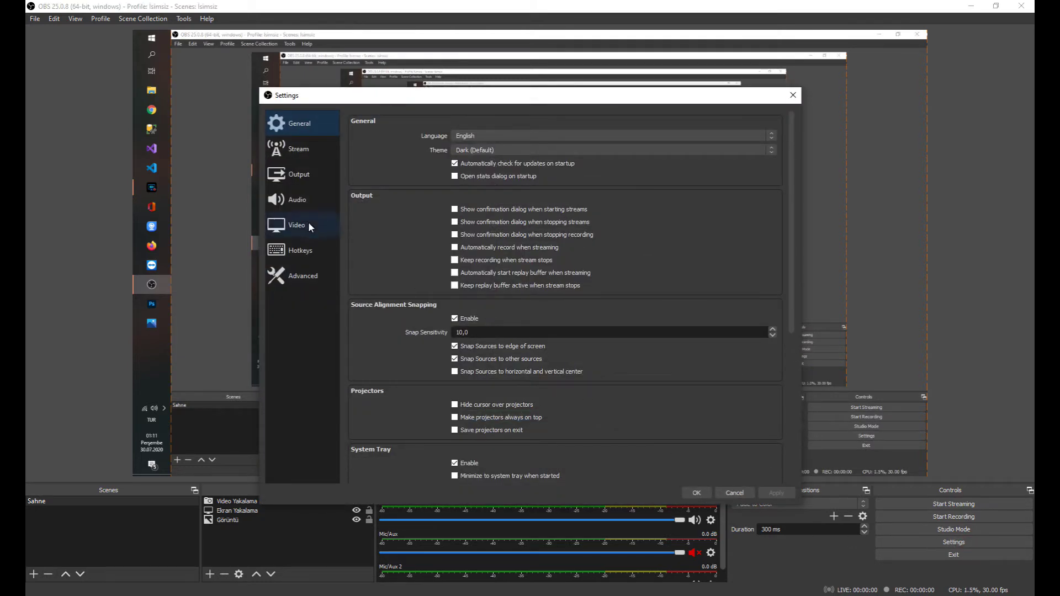
Step: Set the recording encoder to H264/AVC (AMD Advanced Media Framework), keeping 1920x1080 rescale enabled
{"action": "left_click", "coordinate": [307, 180]}
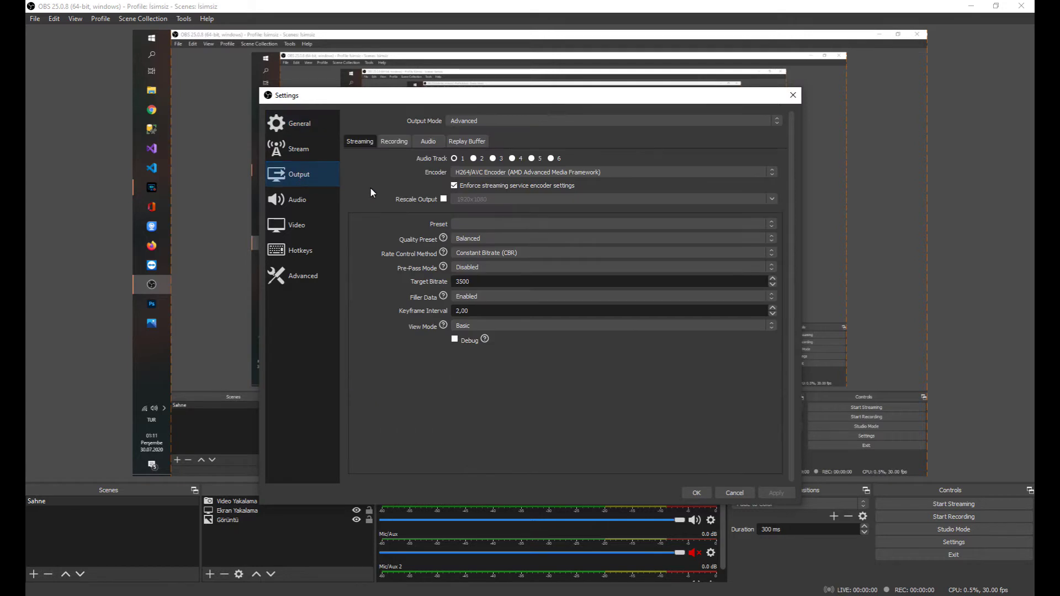
{"action": "left_click", "coordinate": [399, 144]}
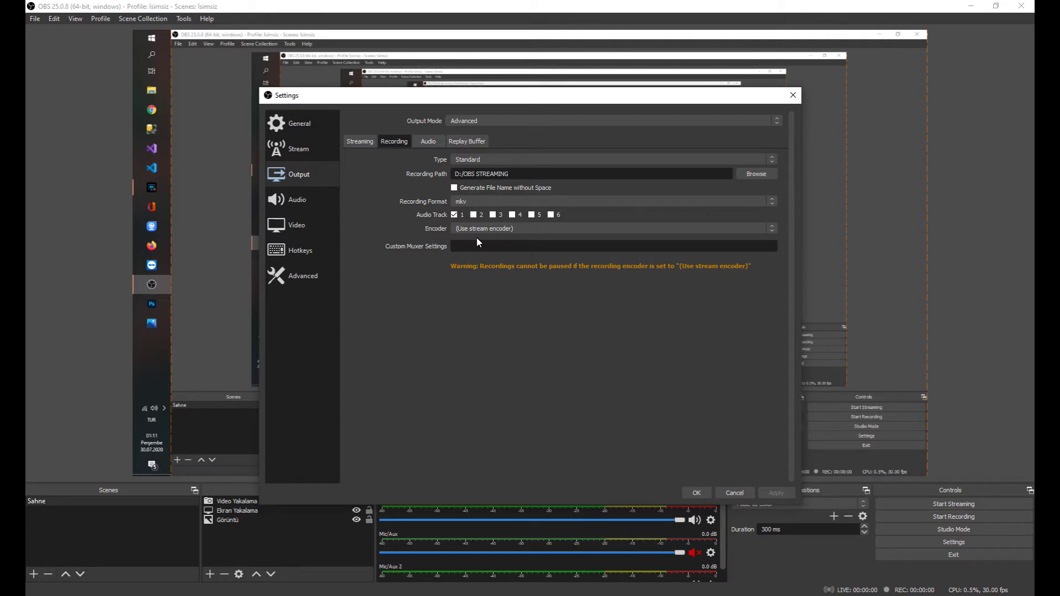
{"action": "left_click", "coordinate": [517, 229]}
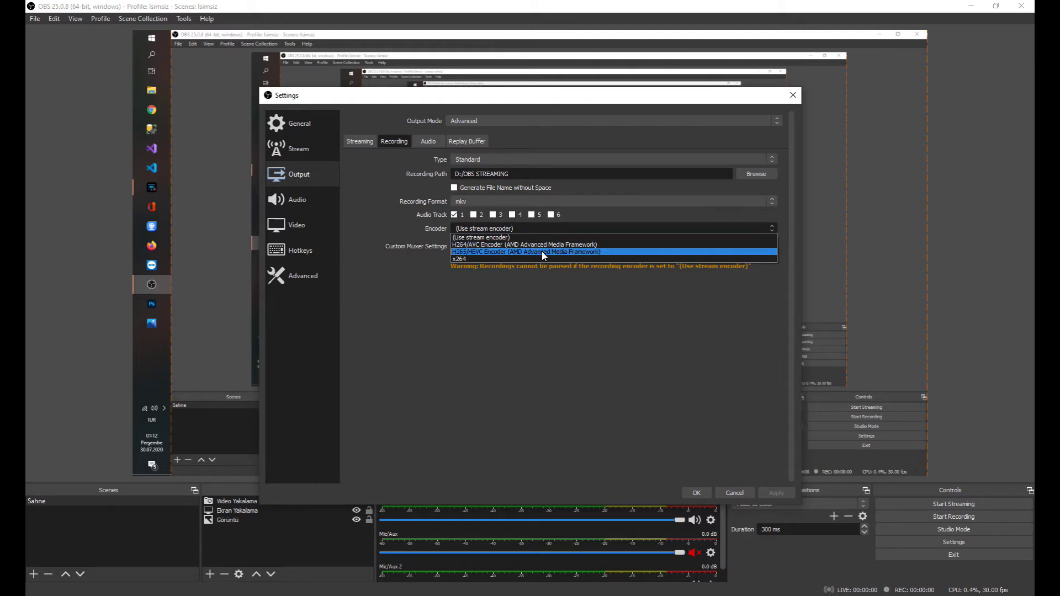
{"action": "left_click", "coordinate": [541, 245]}
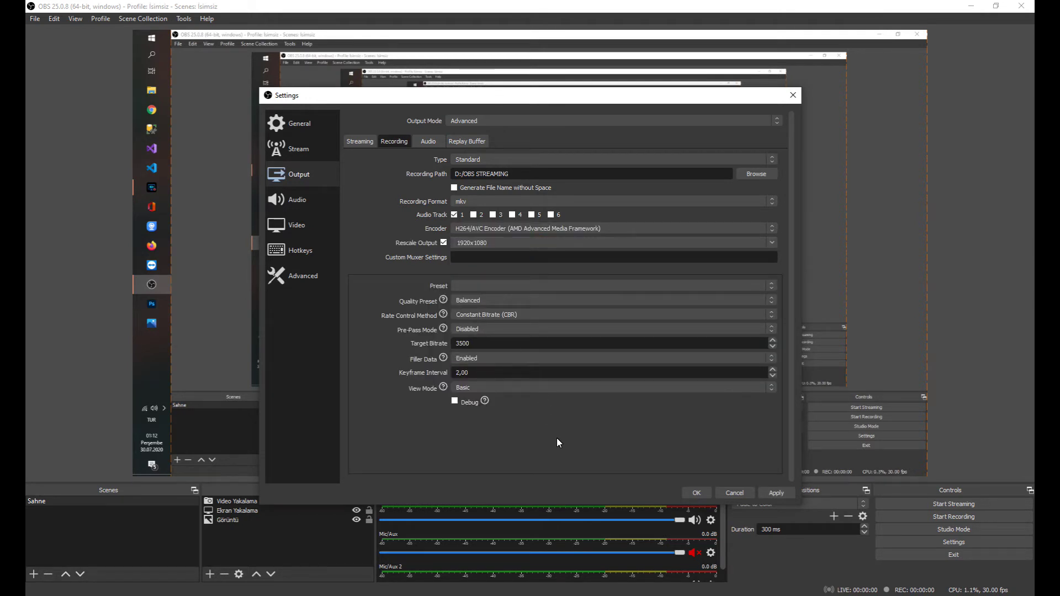
{"action": "left_click", "coordinate": [443, 243]}
{"action": "left_click", "coordinate": [442, 243]}
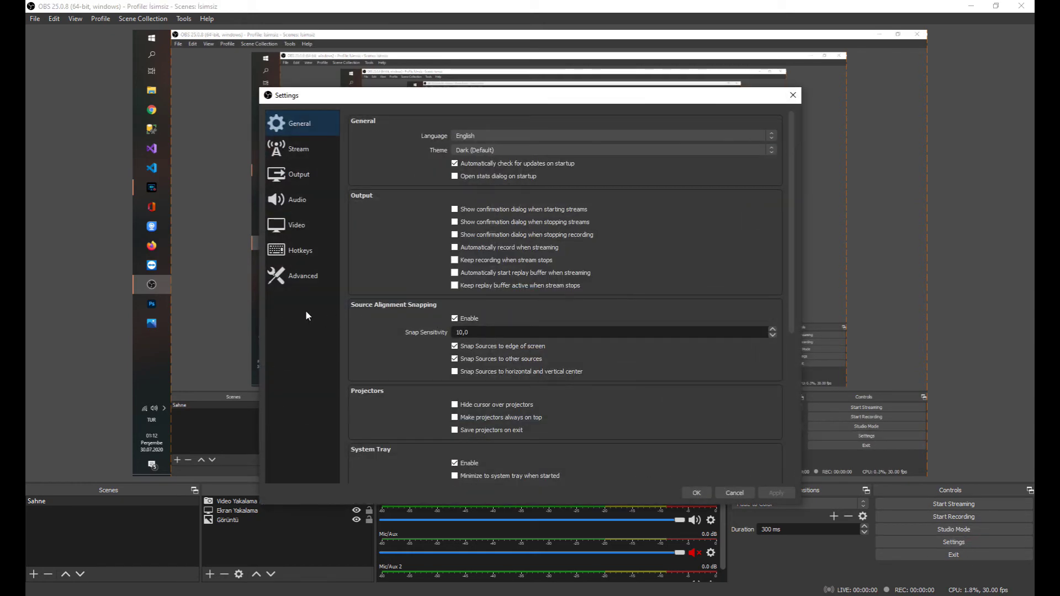
Step: Switch the Settings window to the Hotkeys page
{"action": "left_click", "coordinate": [300, 255]}
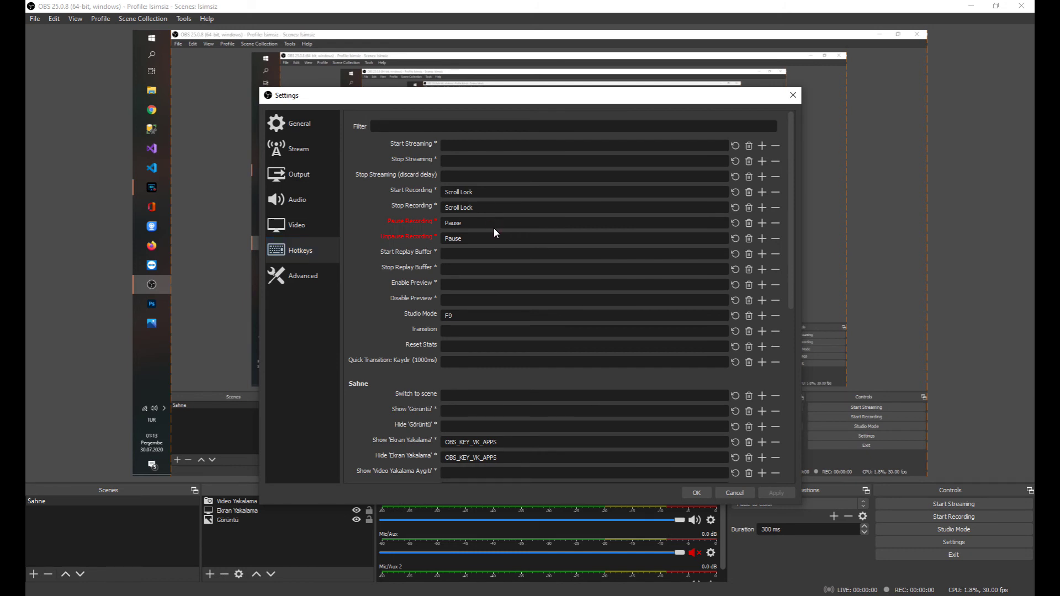
Step: Bind F1 to Pause Recording and Unpause Recording, then apply and close Settings
{"action": "key", "text": "F1"}
{"action": "left_click", "coordinate": [475, 239]}
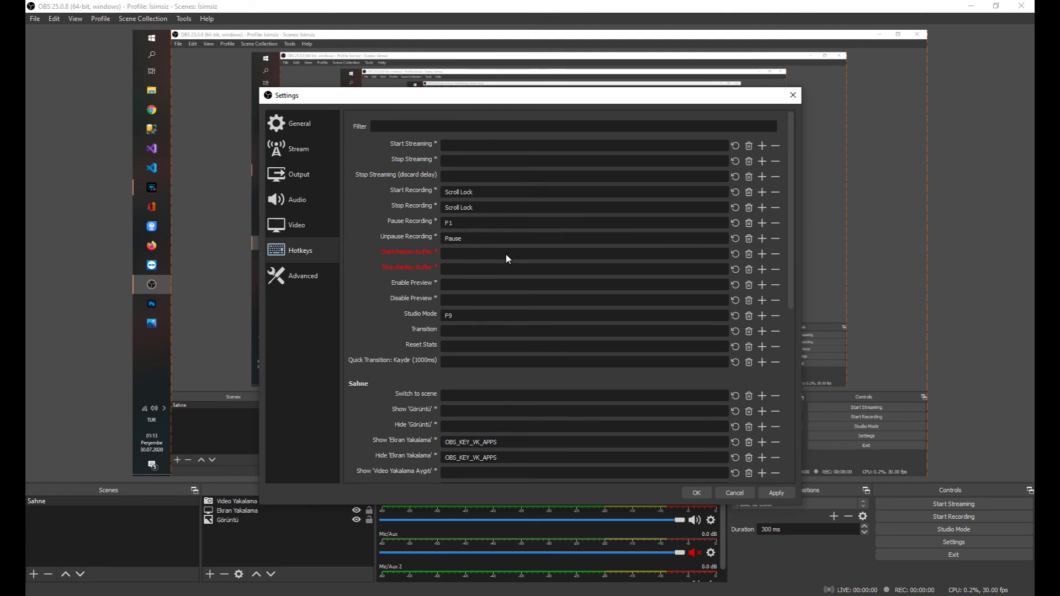
{"action": "key", "text": "F1"}
{"action": "type", "text": "F1"}
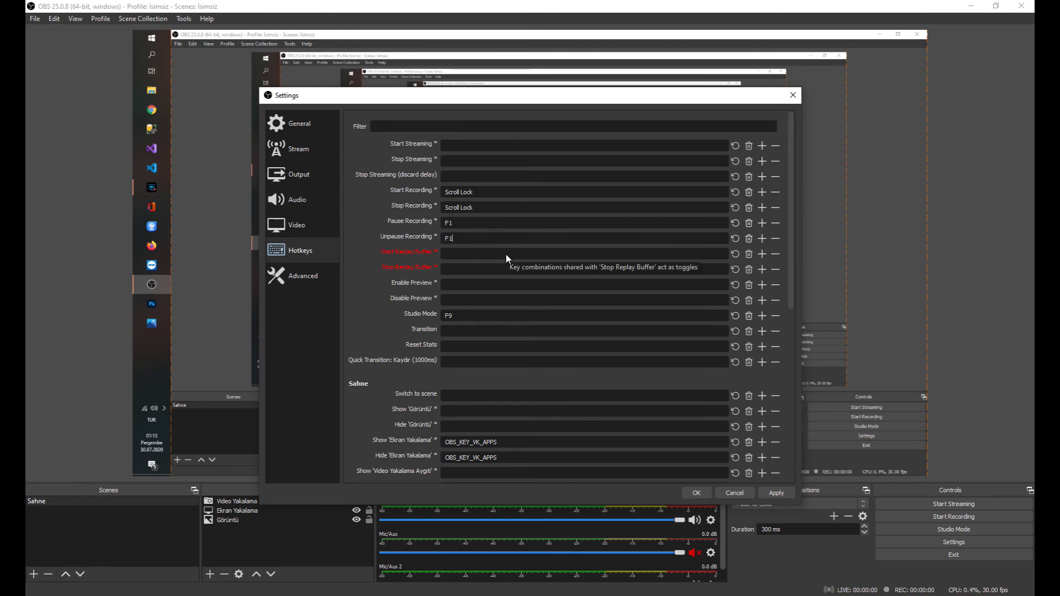
{"action": "left_click", "coordinate": [777, 493]}
{"action": "left_click", "coordinate": [698, 494]}
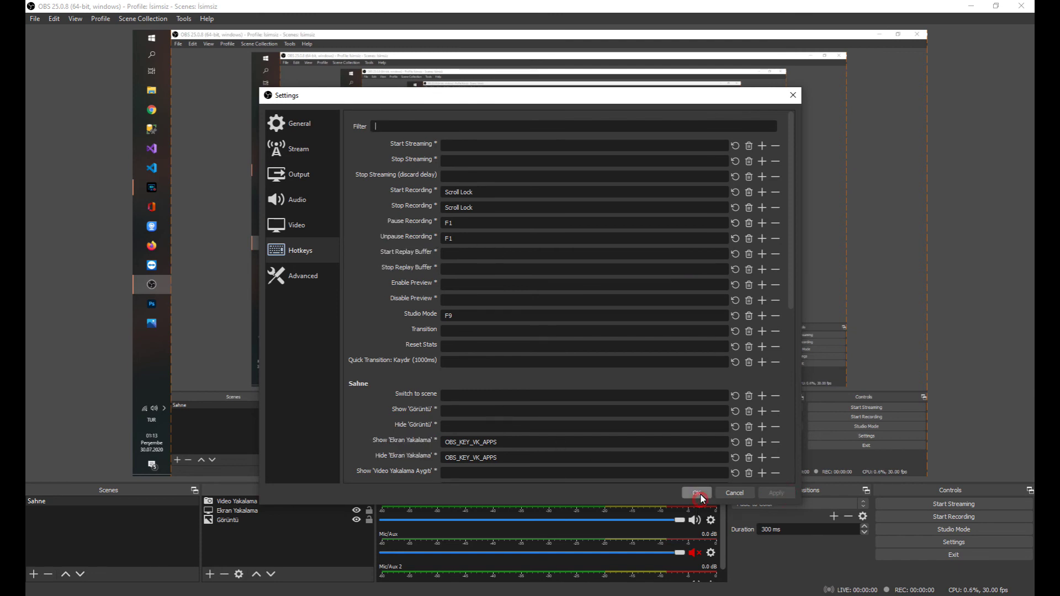